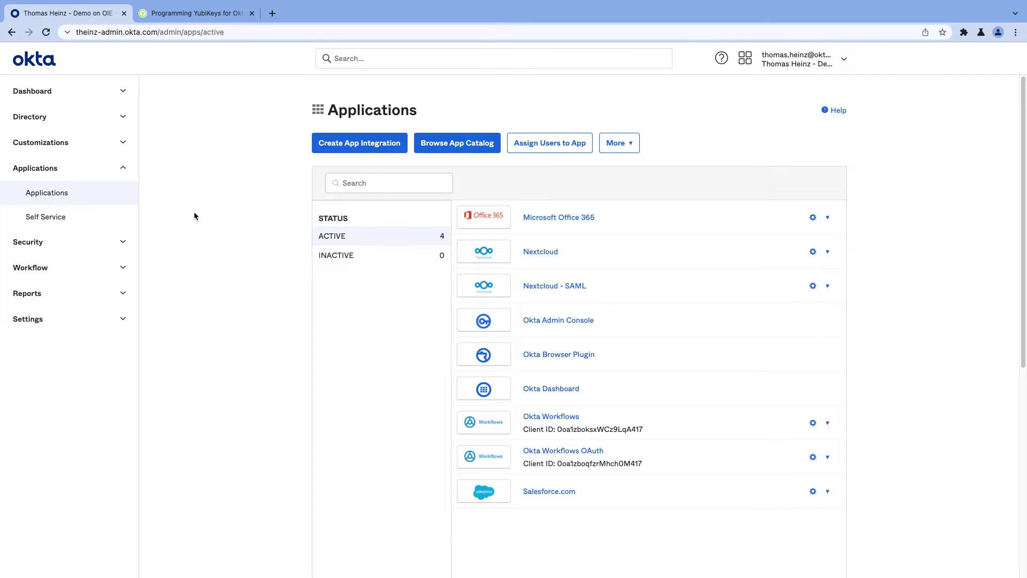
Go to Security > Authenticators and preview the Add Authenticator catalogue without adding anything.
{"action": "left_click", "coordinate": [91, 233]}
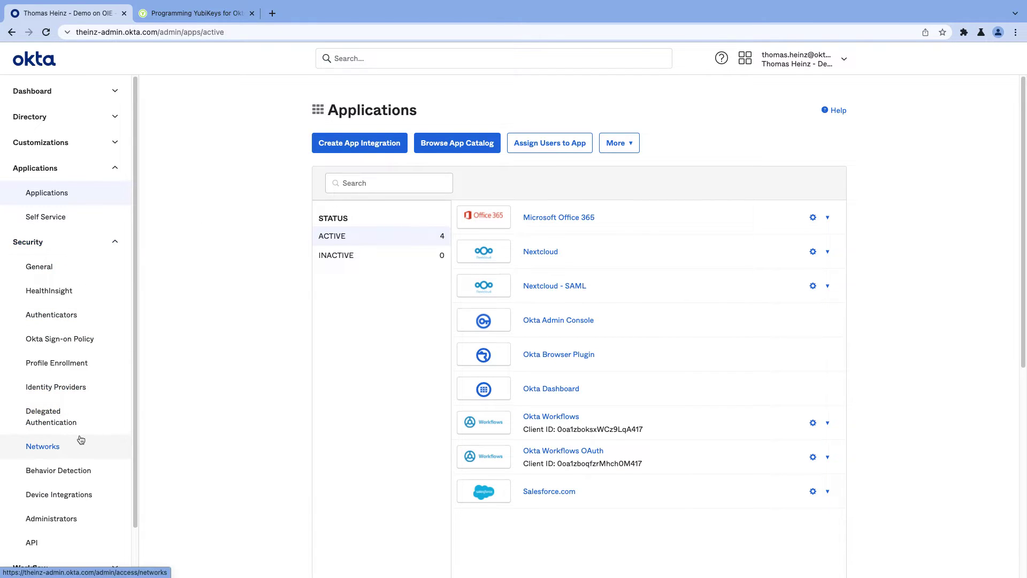
{"action": "left_click", "coordinate": [61, 315]}
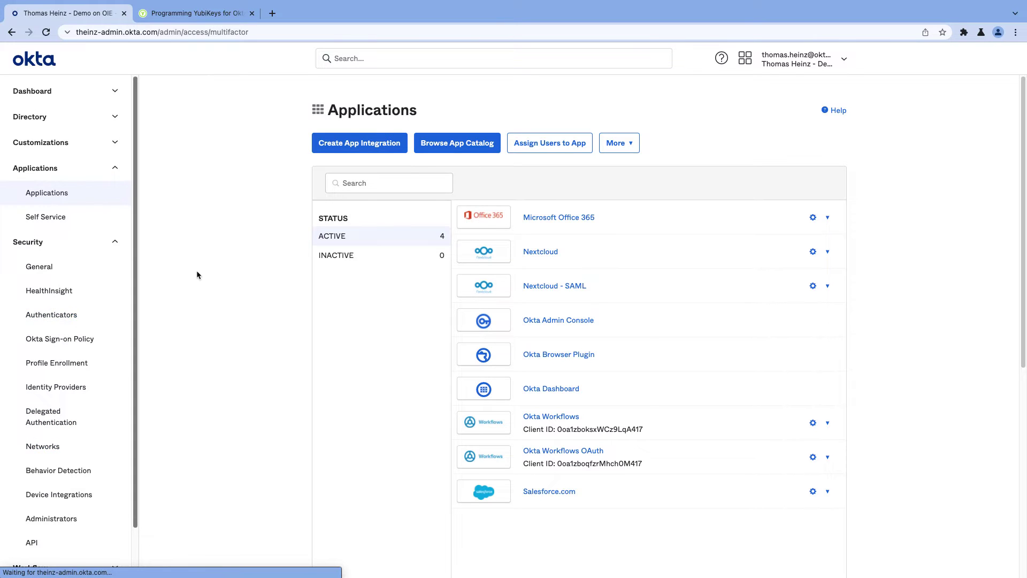
{"action": "left_click", "coordinate": [354, 204]}
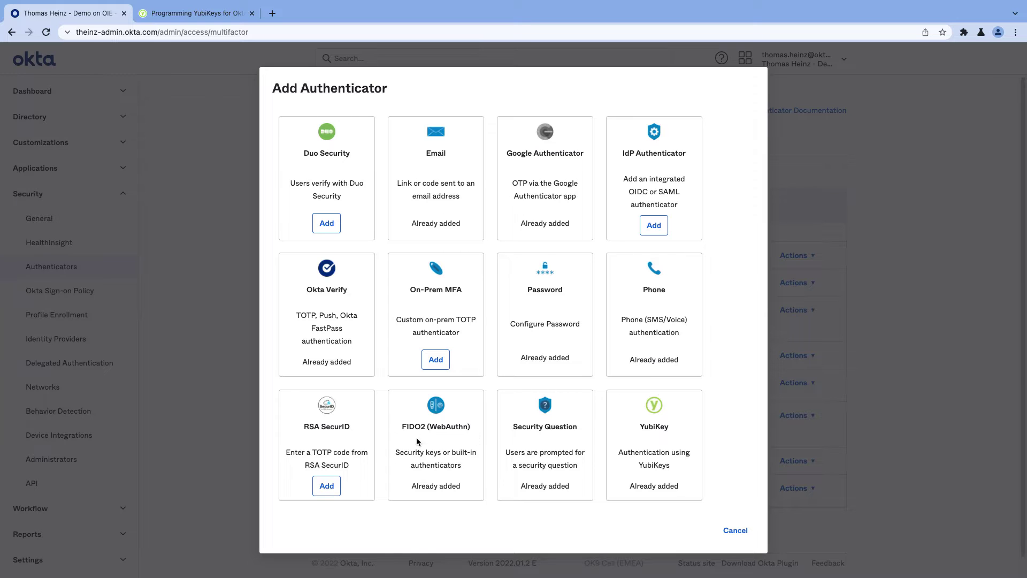
{"action": "left_click", "coordinate": [732, 529]}
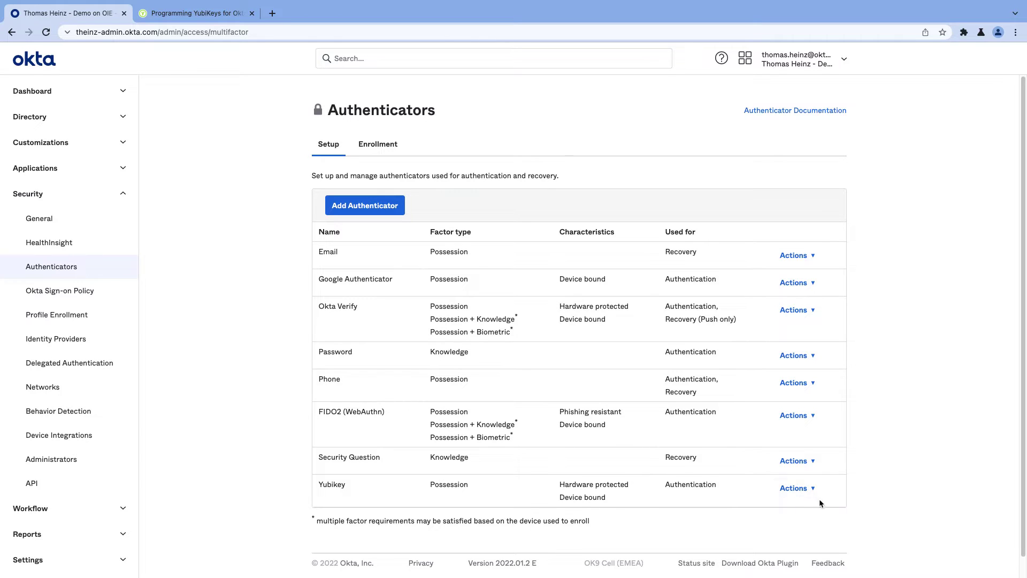
Review the Yubikey row's Actions menu, then switch to the 'Programming YubiKeys for Okta' article.
{"action": "left_click", "coordinate": [795, 490]}
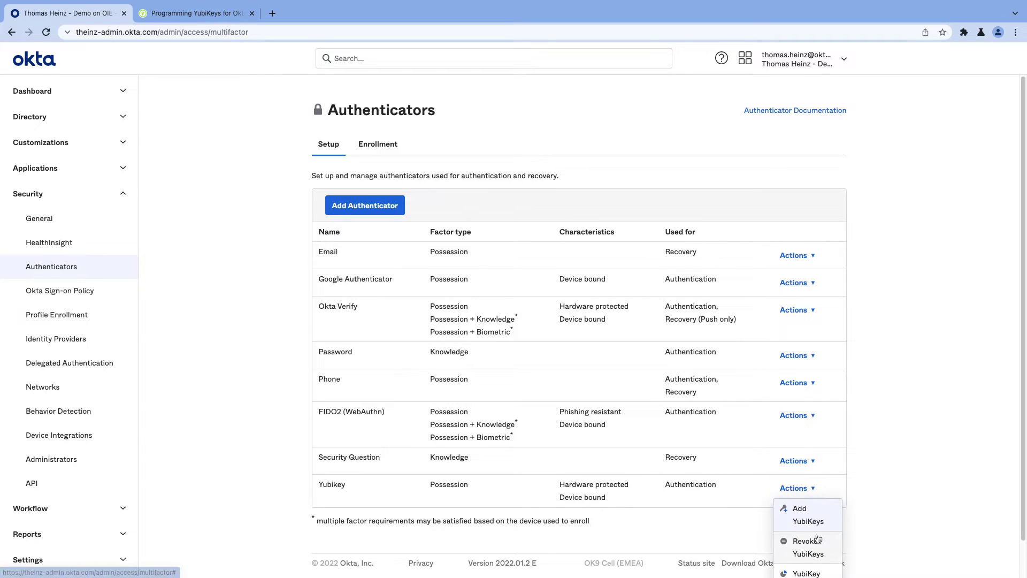
{"action": "scroll", "coordinate": [830, 530], "scroll_direction": "down", "scroll_amount": 2}
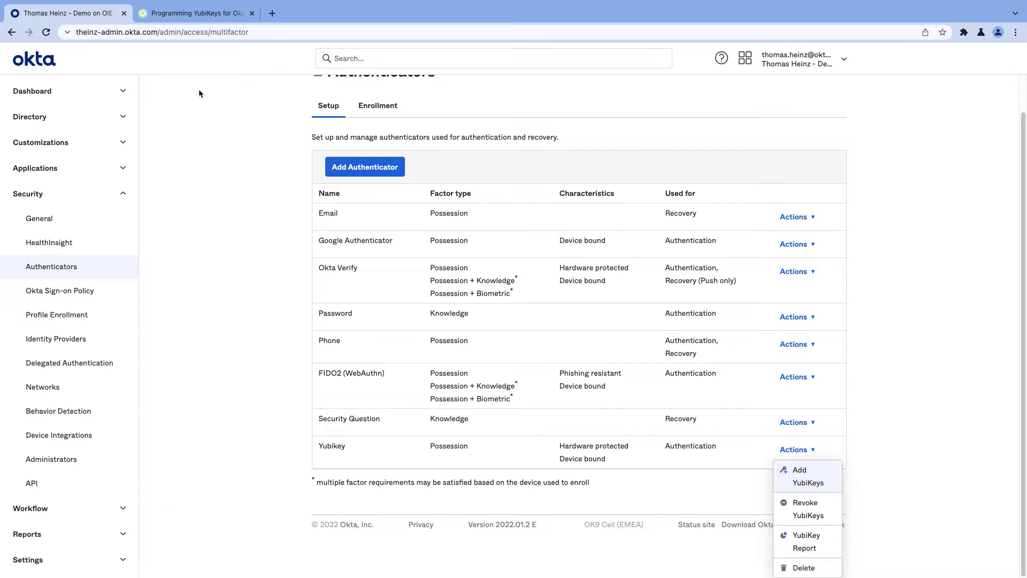
{"action": "left_click", "coordinate": [199, 14]}
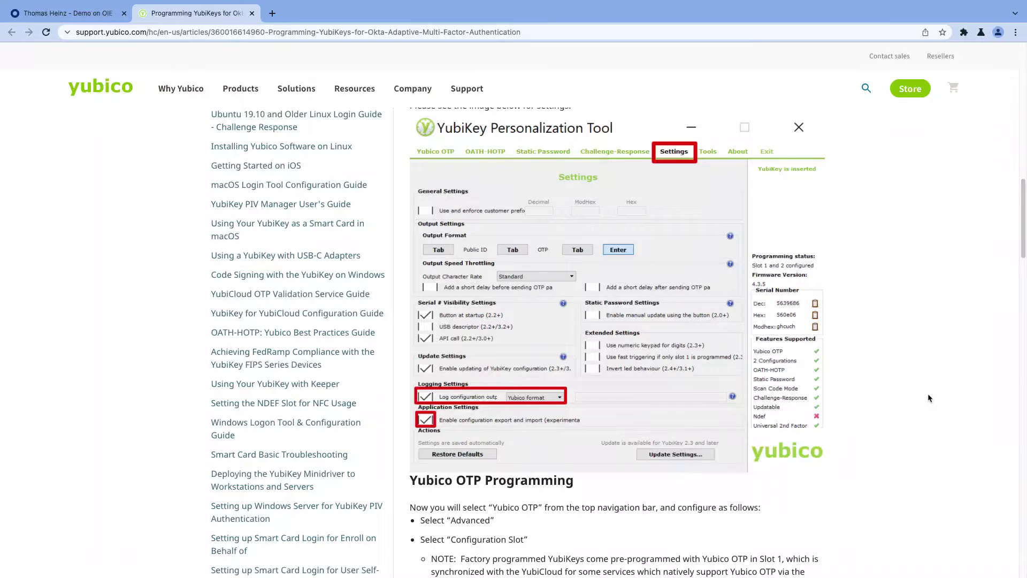
Scroll the Yubico article down to the 'Yubico CSV format for secrets files' section.
{"action": "scroll", "coordinate": [922, 394], "scroll_direction": "up", "scroll_amount": 1}
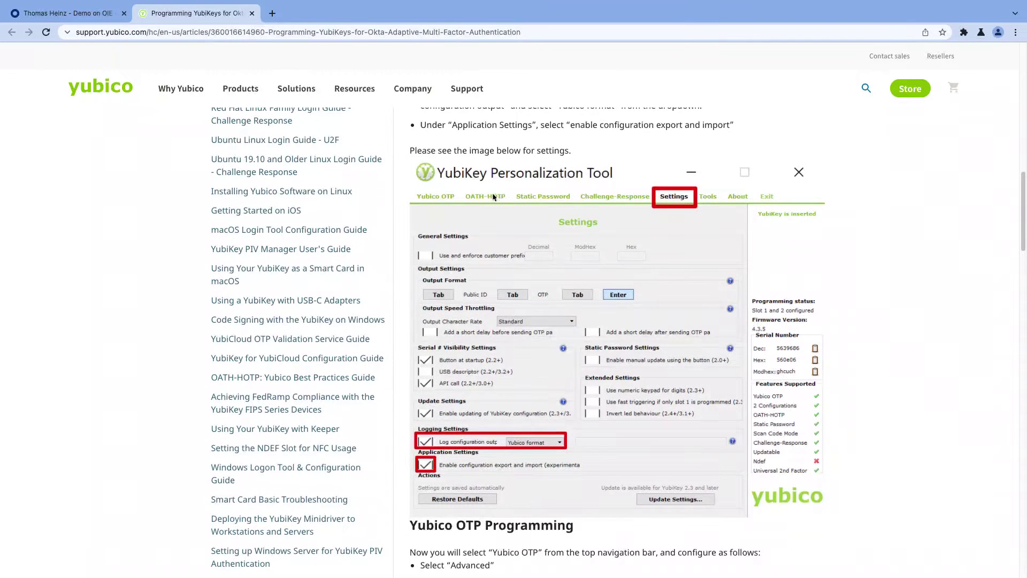
{"action": "scroll", "coordinate": [928, 306], "scroll_direction": "down", "scroll_amount": 2}
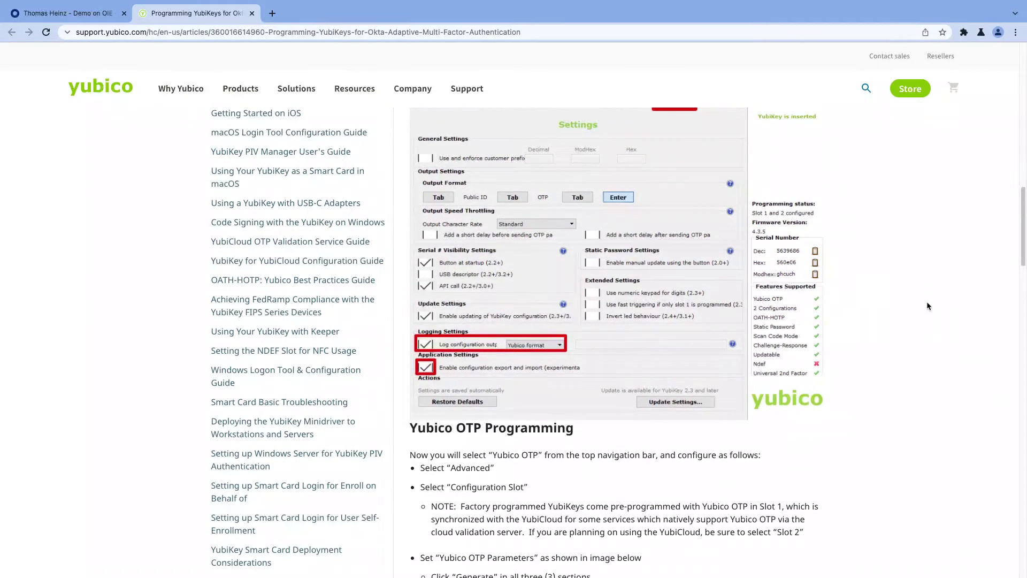
{"action": "scroll", "coordinate": [927, 305], "scroll_direction": "down", "scroll_amount": 8}
{"action": "scroll", "coordinate": [928, 306], "scroll_direction": "down", "scroll_amount": 3}
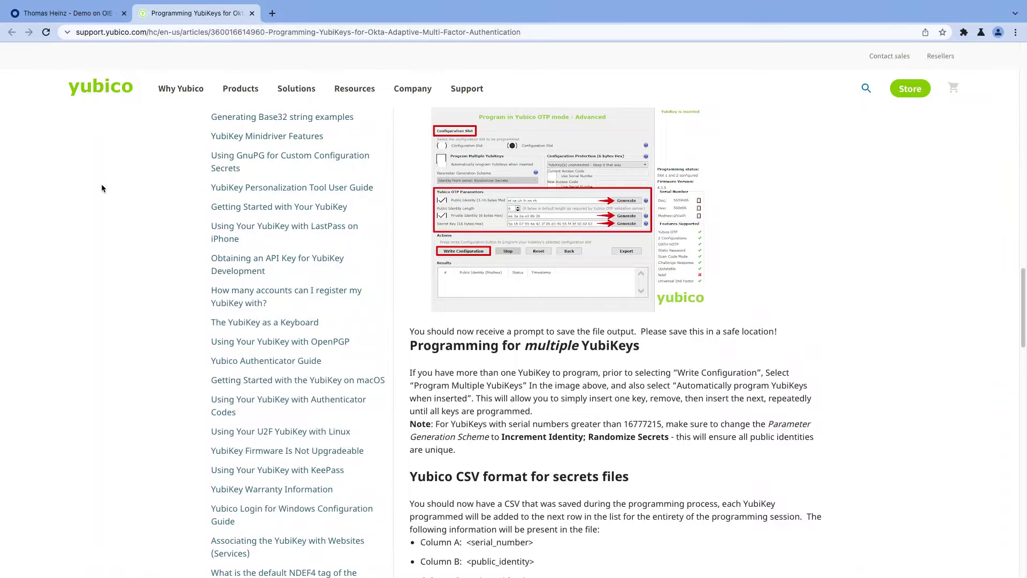
Back in Okta, view and close the Add YubiKeys seed-file upload dialog.
{"action": "left_click", "coordinate": [92, 15]}
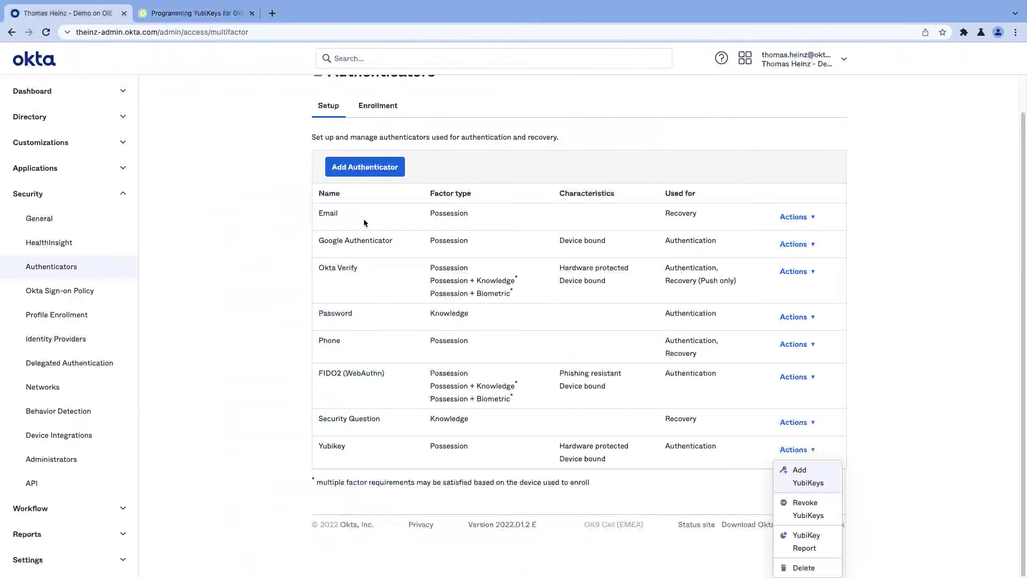
{"action": "left_click", "coordinate": [799, 473]}
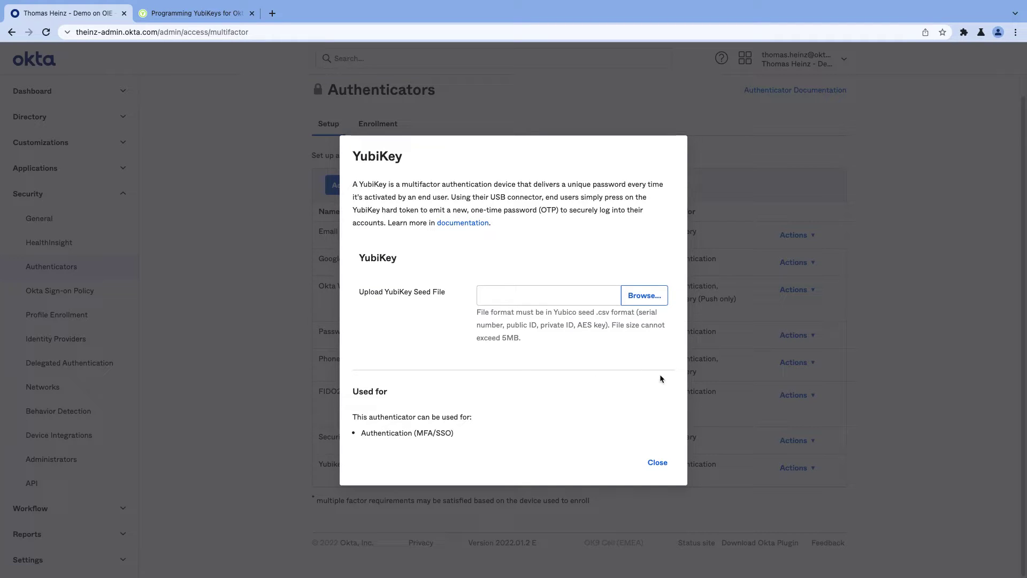
{"action": "left_click", "coordinate": [659, 462]}
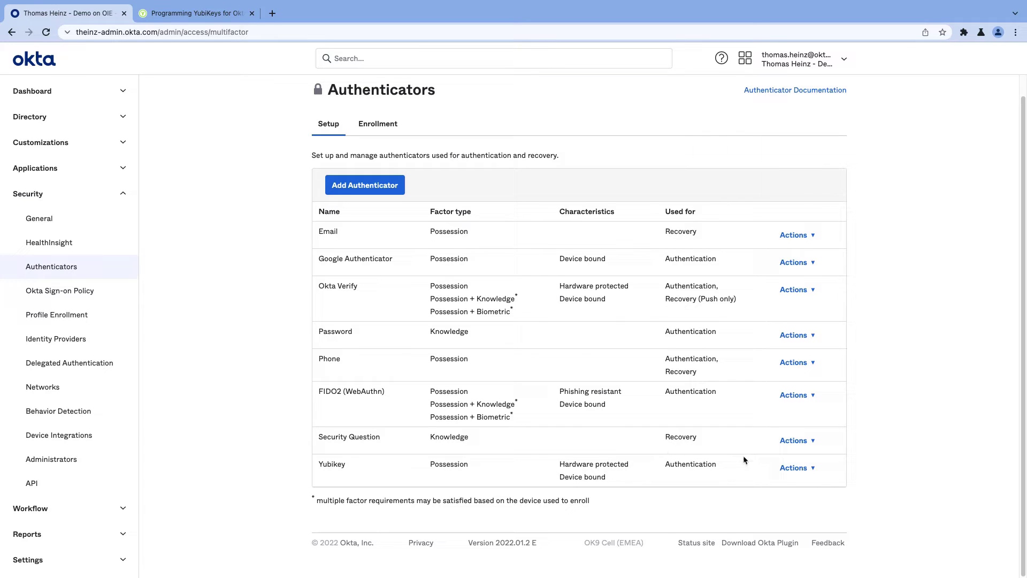
{"action": "left_click", "coordinate": [795, 467]}
Open the YubiKey Report and scroll right to see each key's ACTIVE or REVOKED status.
{"action": "left_click", "coordinate": [809, 558]}
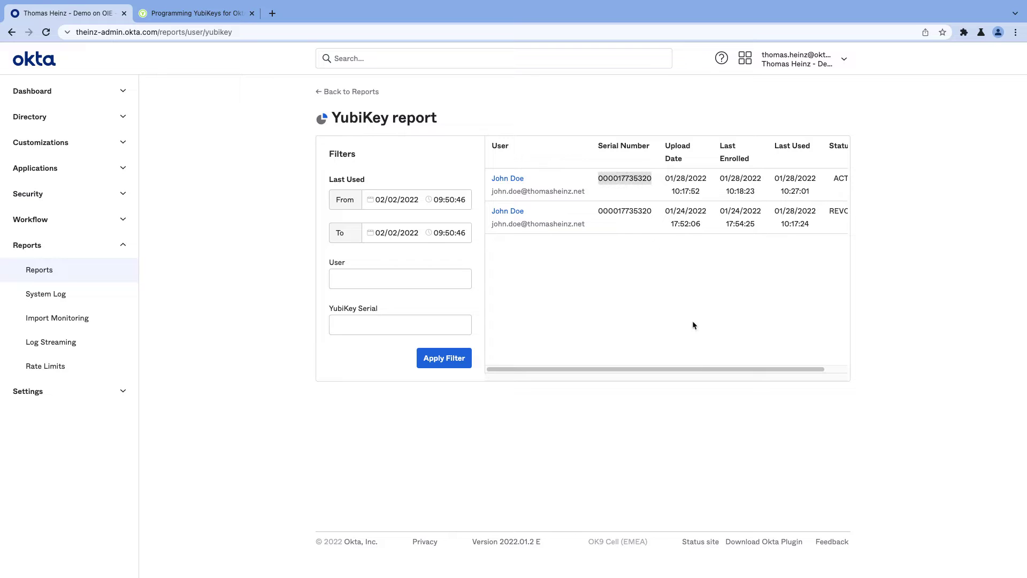
{"action": "scroll", "coordinate": [790, 371], "scroll_direction": "right", "scroll_amount": 3}
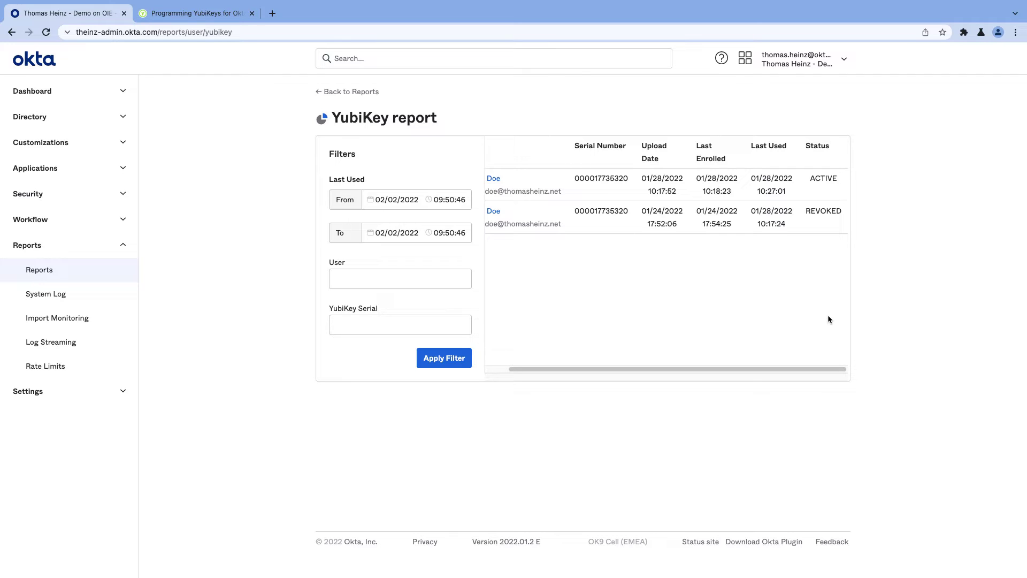
Return from Reports to Security > Authenticators and highlight 'WebAuthn' in the FIDO2 row.
{"action": "left_click", "coordinate": [365, 93]}
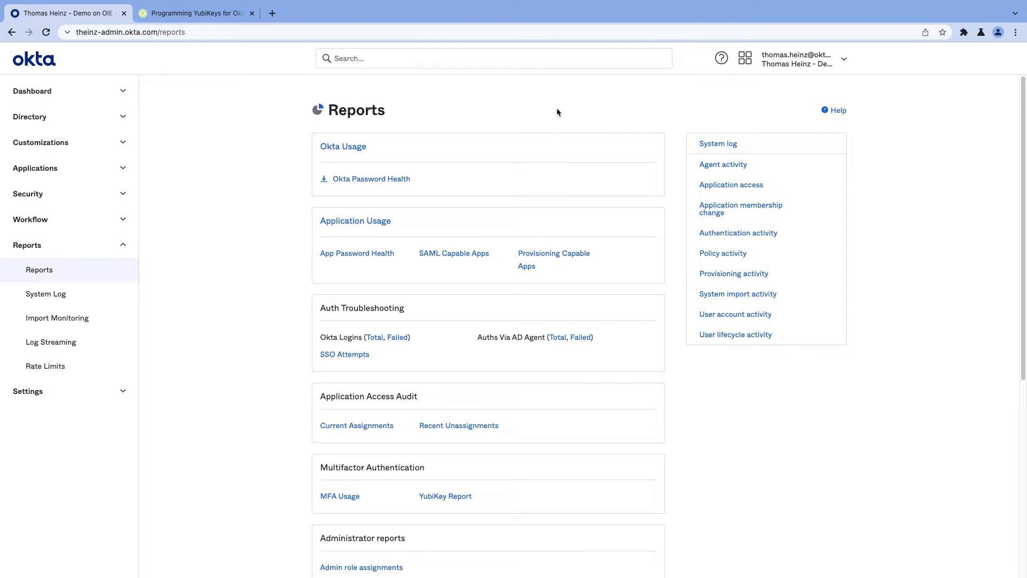
{"action": "left_click", "coordinate": [50, 194]}
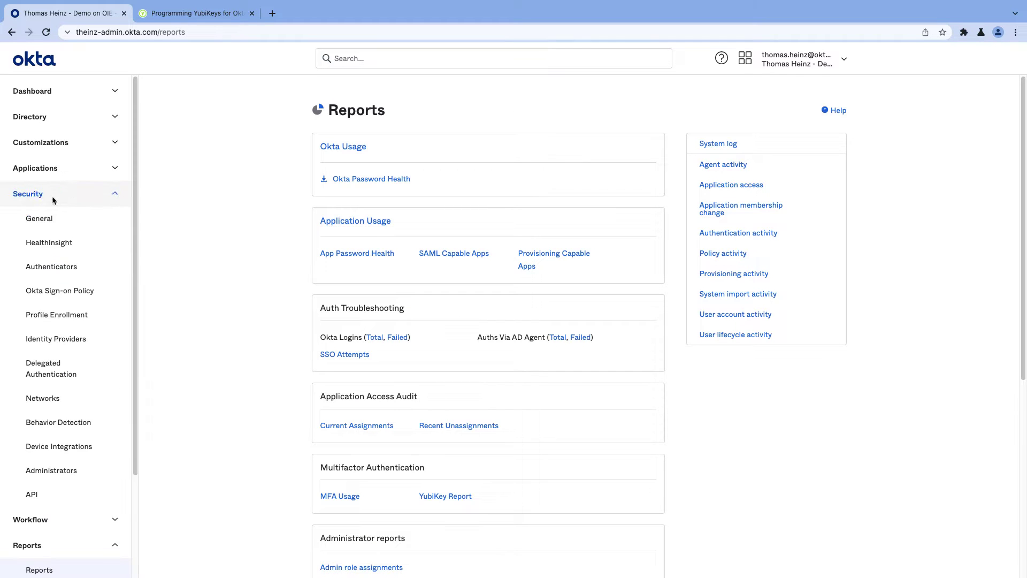
{"action": "left_click", "coordinate": [57, 267]}
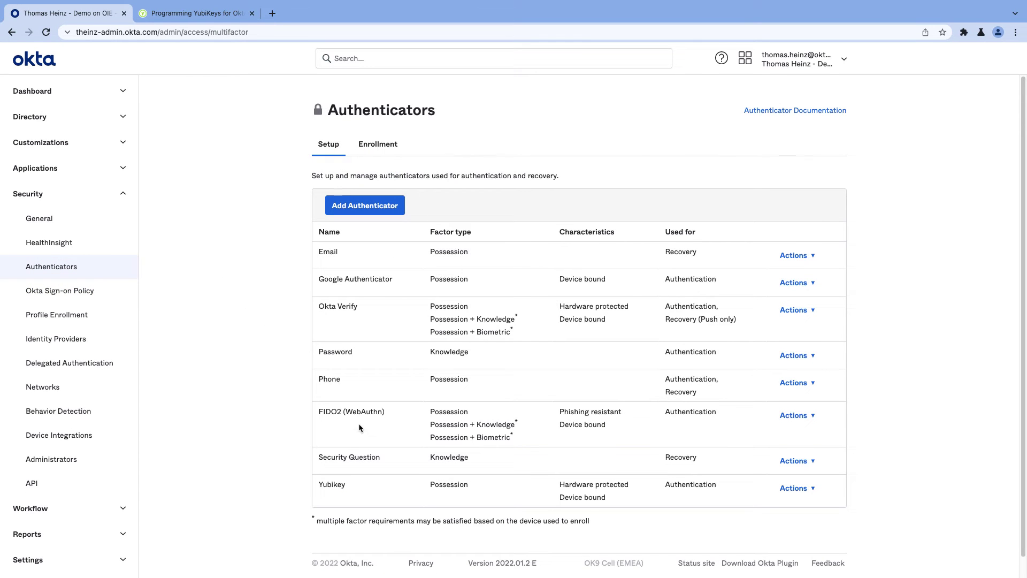
{"action": "double_click", "coordinate": [363, 413]}
Switch to the end-user Chrome profile and load the org's Okta sign-in address.
{"action": "left_click", "coordinate": [999, 33]}
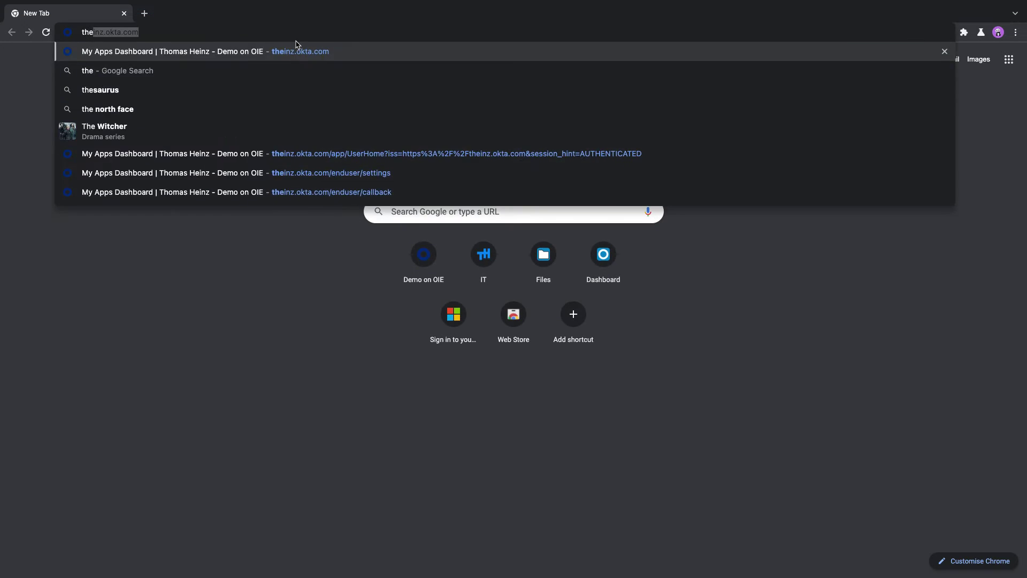
{"action": "key", "text": "Return"}
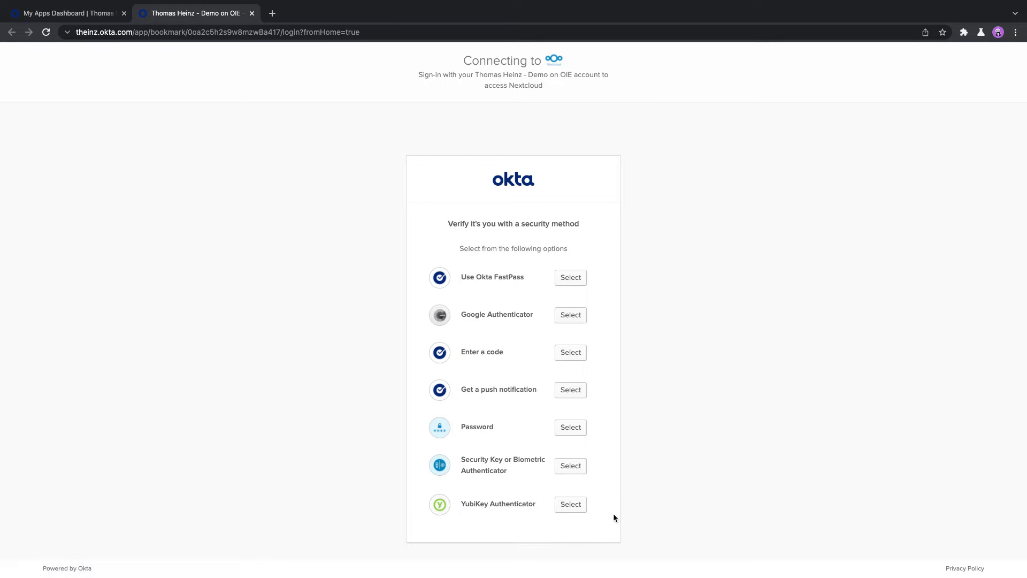
Verify the Nextcloud sign-in with a YubiKey one-time code.
{"action": "left_click", "coordinate": [577, 509]}
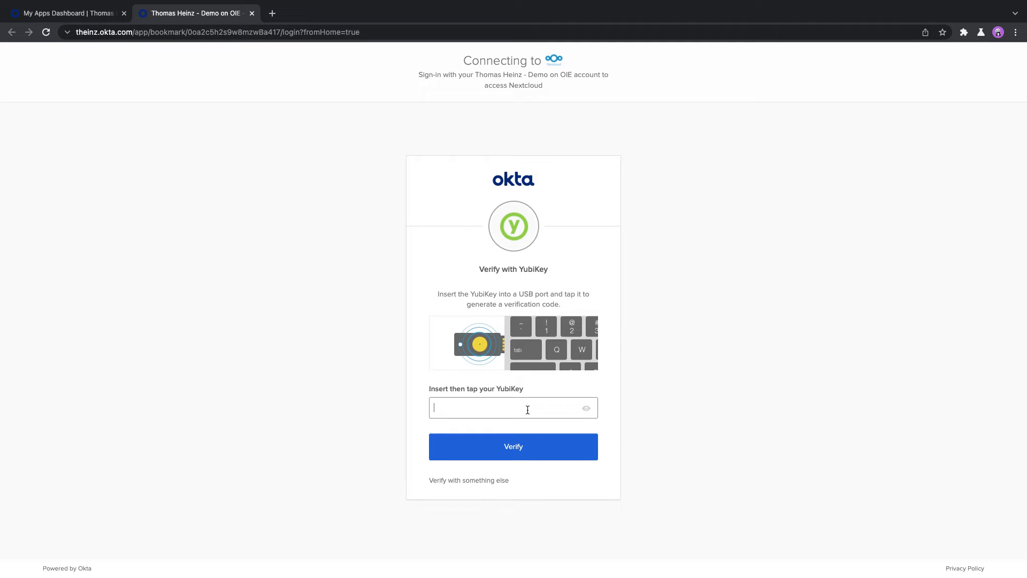
{"action": "type", "text": "********************************************"}
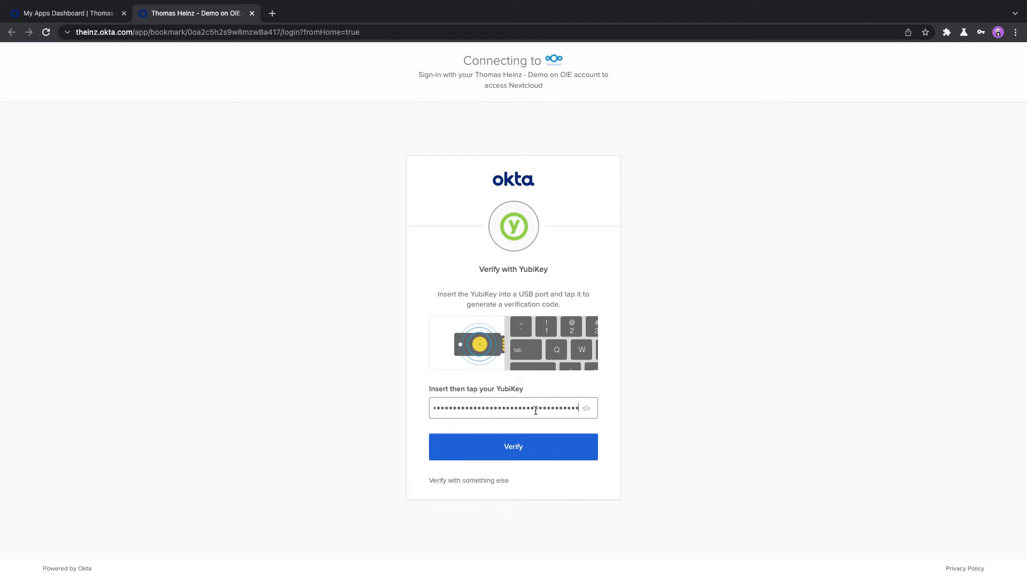
{"action": "left_click", "coordinate": [562, 437]}
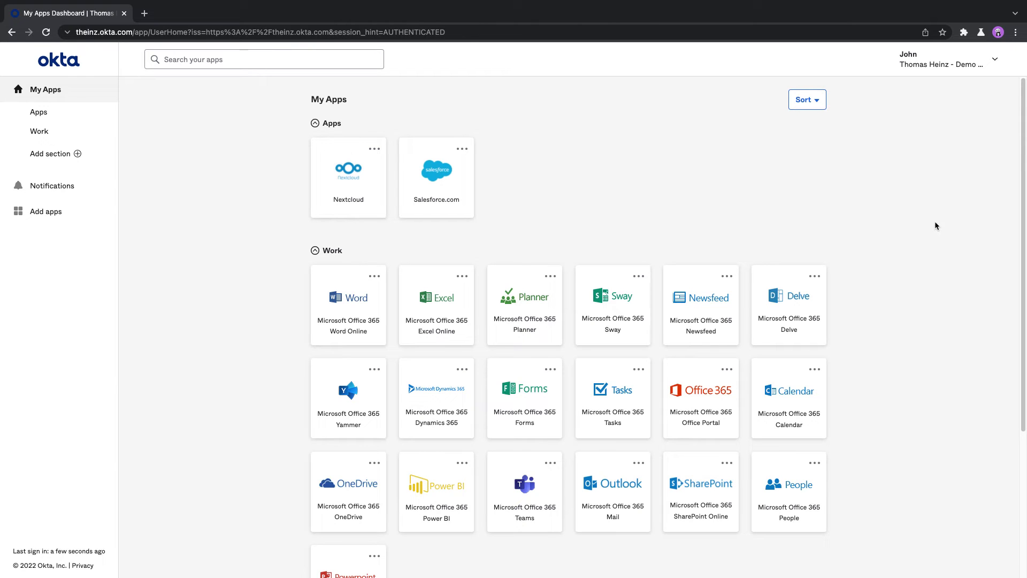
Open Settings from the account menu and scroll down to Security Methods.
{"action": "left_click", "coordinate": [939, 66]}
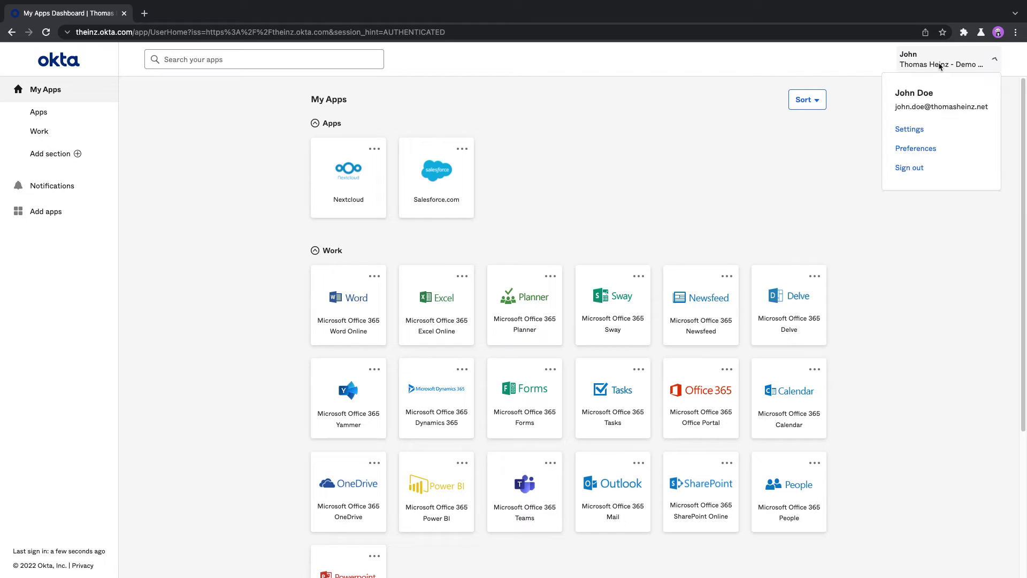
{"action": "left_click", "coordinate": [939, 128]}
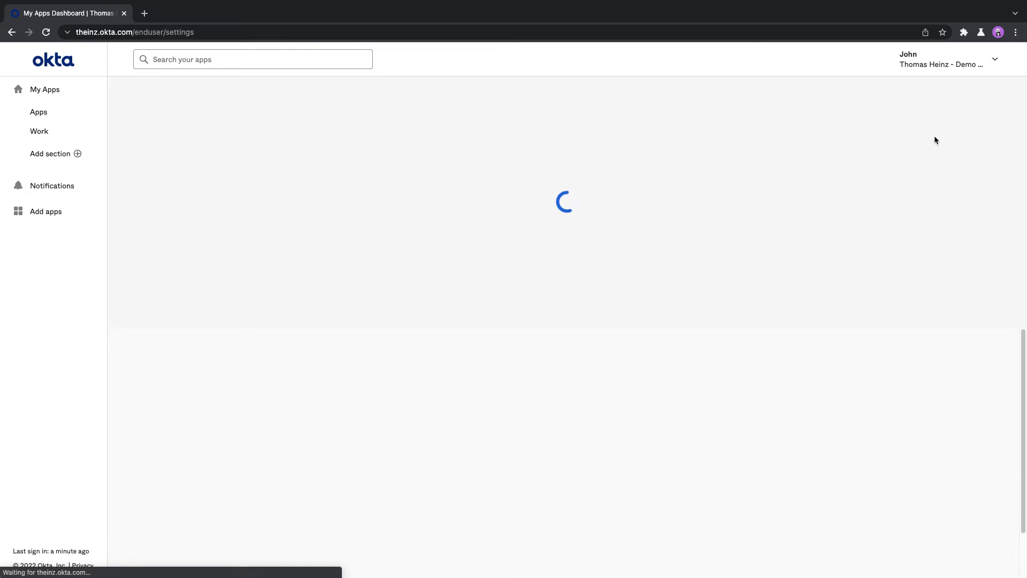
{"action": "scroll", "coordinate": [746, 332], "scroll_direction": "down", "scroll_amount": 5}
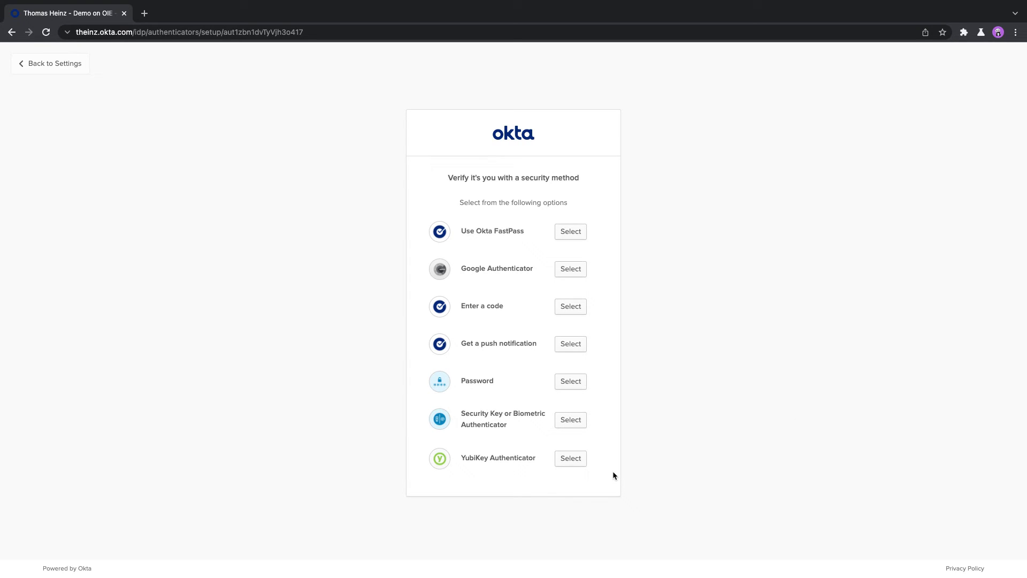
Verify identity with a YubiKey one-time code.
{"action": "left_click", "coordinate": [564, 460]}
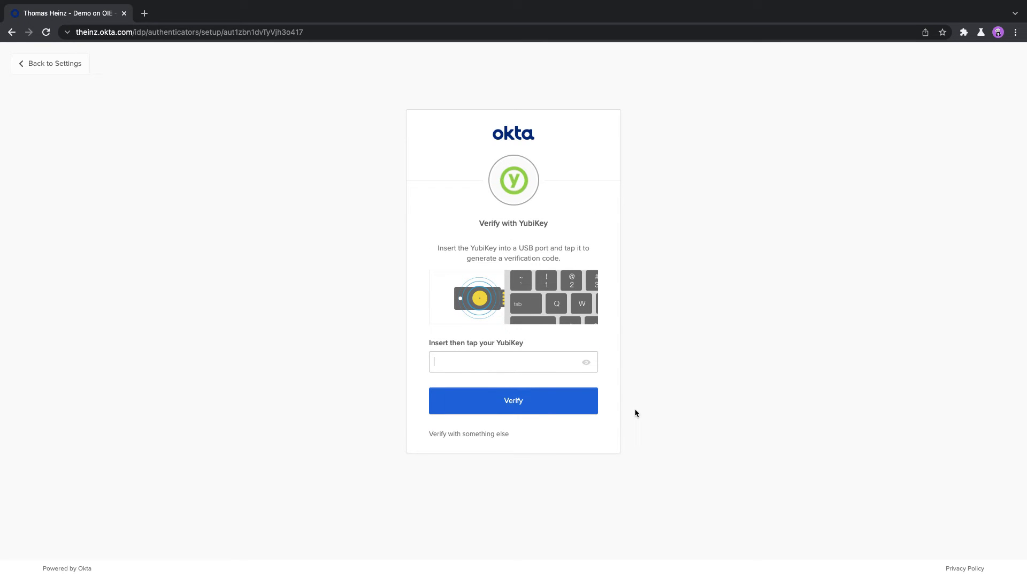
{"action": "type", "text": "••••••••••••••••••••••••••••••••••••••••••••"}
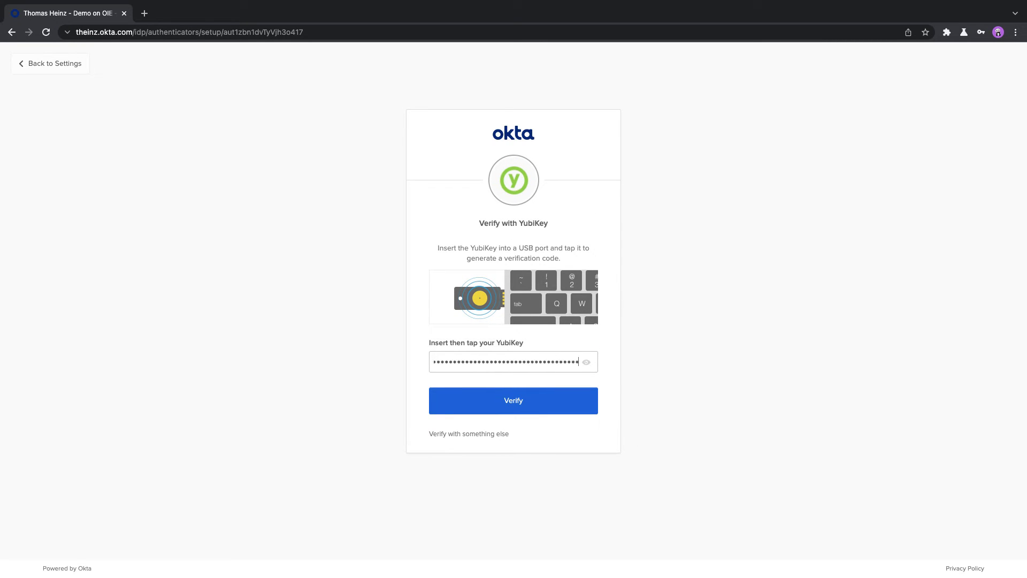
{"action": "left_click", "coordinate": [493, 408]}
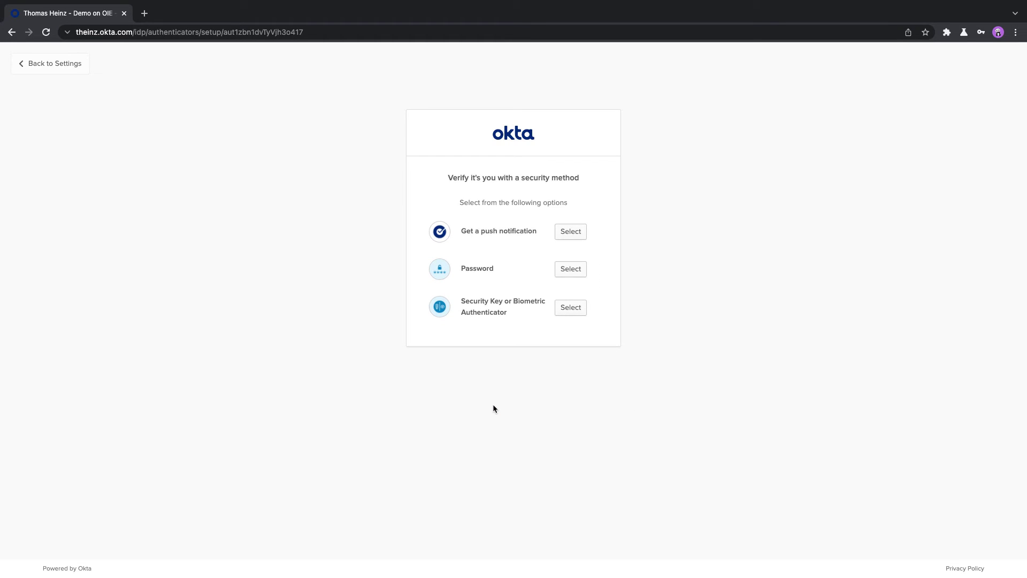
Verify with the account password, resubmitting after the first attempt errors.
{"action": "left_click", "coordinate": [572, 271]}
{"action": "type", "text": "••••••••••••••"}
{"action": "key", "text": "Return"}
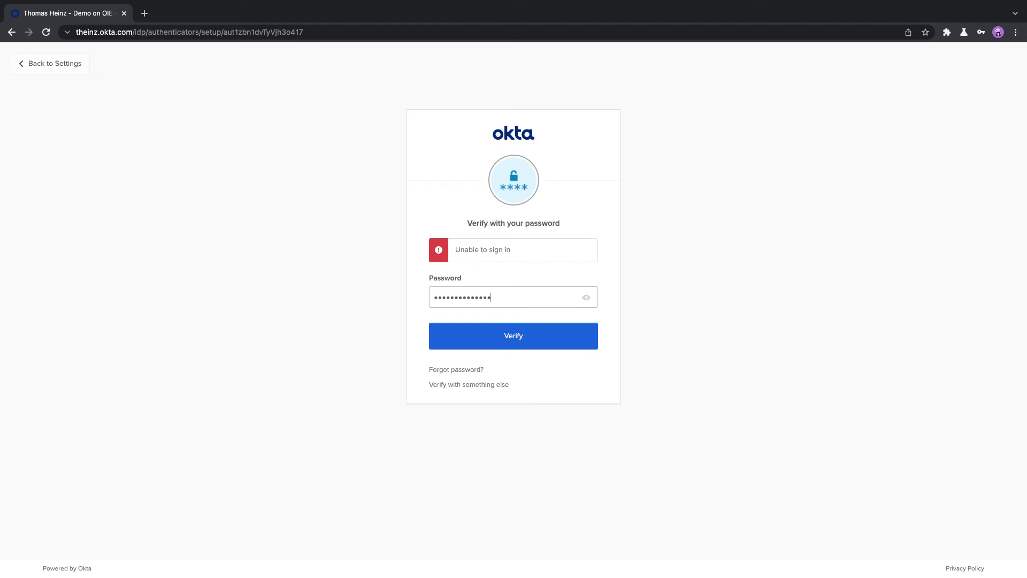
{"action": "key", "text": "Return"}
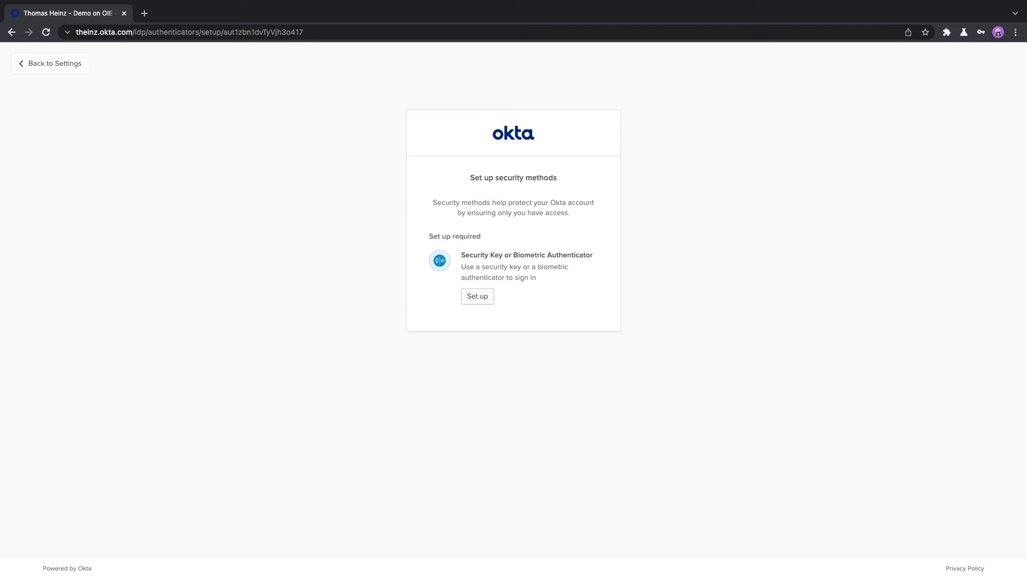
Register the YubiKey as a Security Key or Biometric authenticator, letting Chrome see its make and model.
{"action": "left_click", "coordinate": [479, 297]}
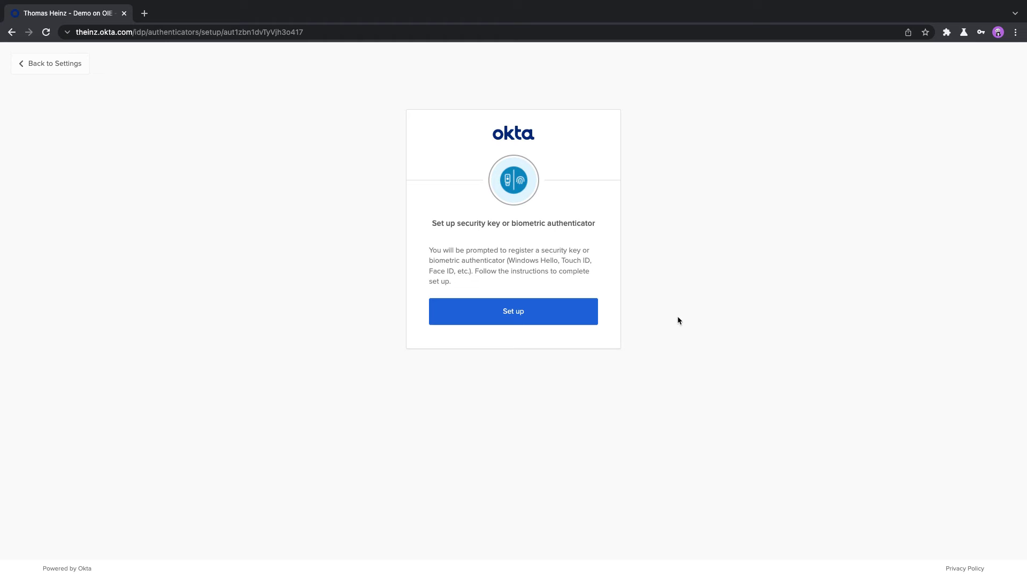
{"action": "left_click", "coordinate": [522, 312]}
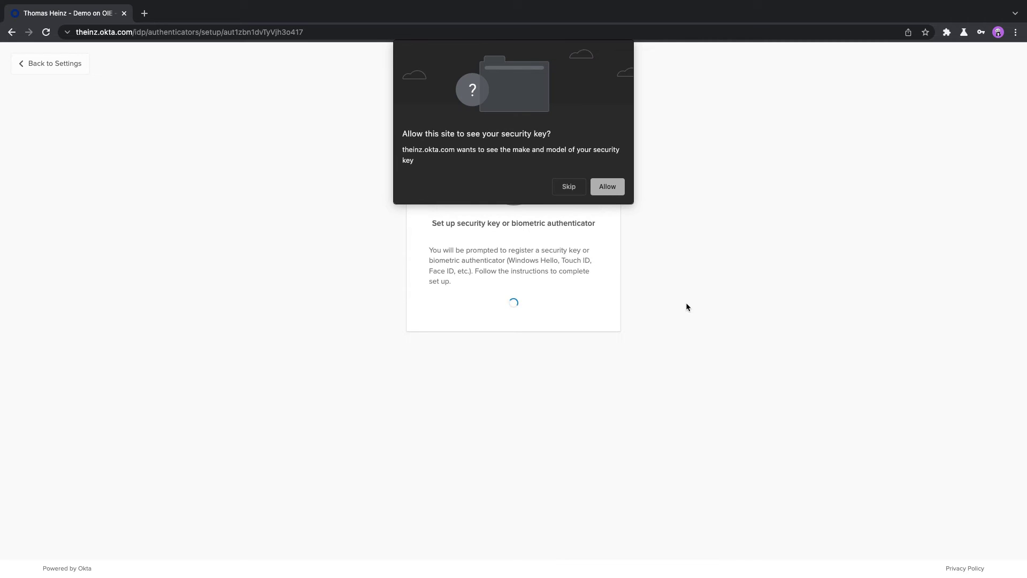
{"action": "left_click", "coordinate": [603, 184]}
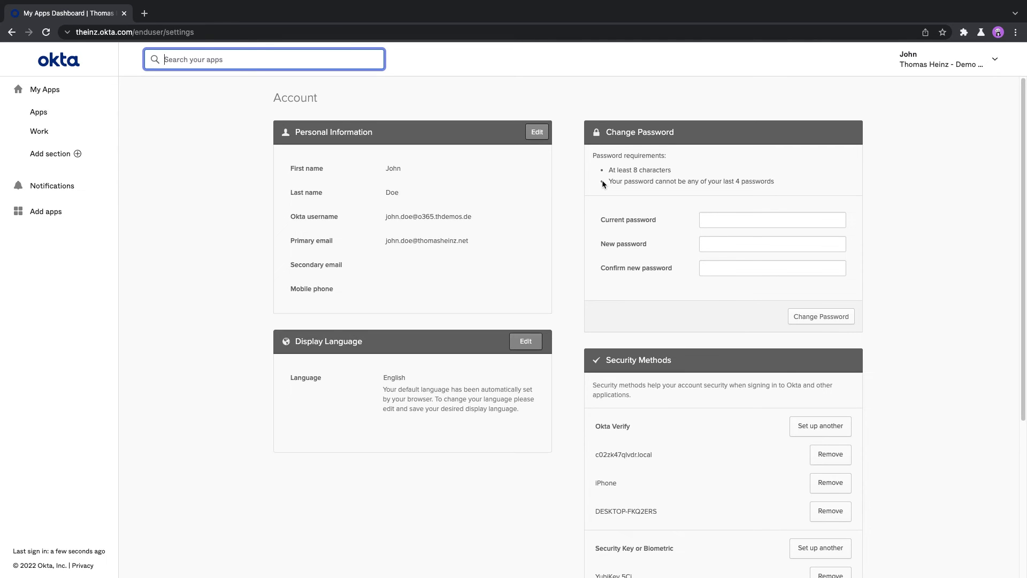
Return to My Apps, close the Nextcloud tab after launching it, and scroll down to the Office 365 tiles.
{"action": "left_click", "coordinate": [69, 95]}
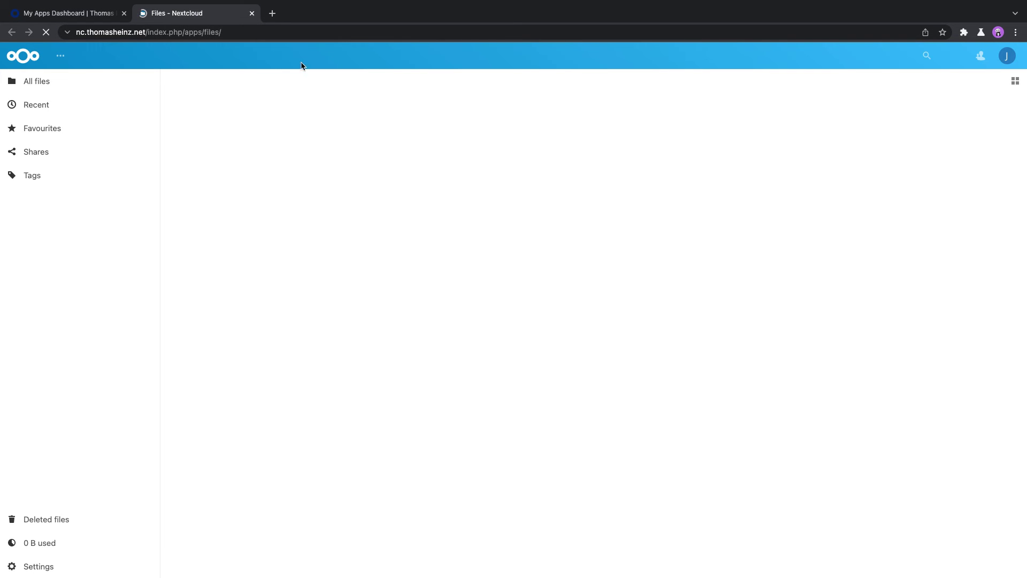
{"action": "key", "text": "ctrl+w"}
{"action": "scroll", "coordinate": [913, 290], "scroll_direction": "down", "scroll_amount": 3}
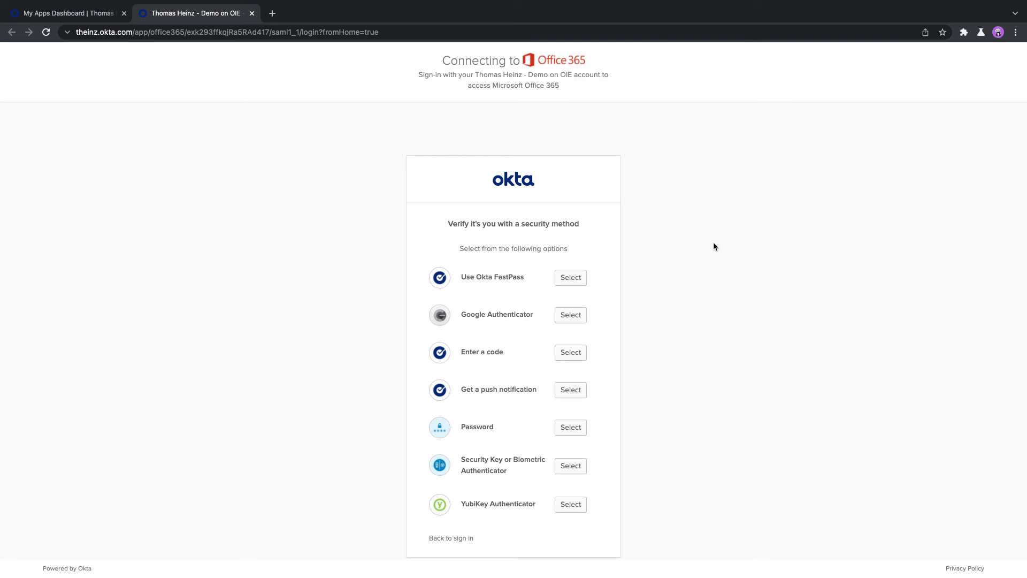
Cancel the security key prompt and verify the Office 365 sign-in with the account password.
{"action": "left_click", "coordinate": [583, 469]}
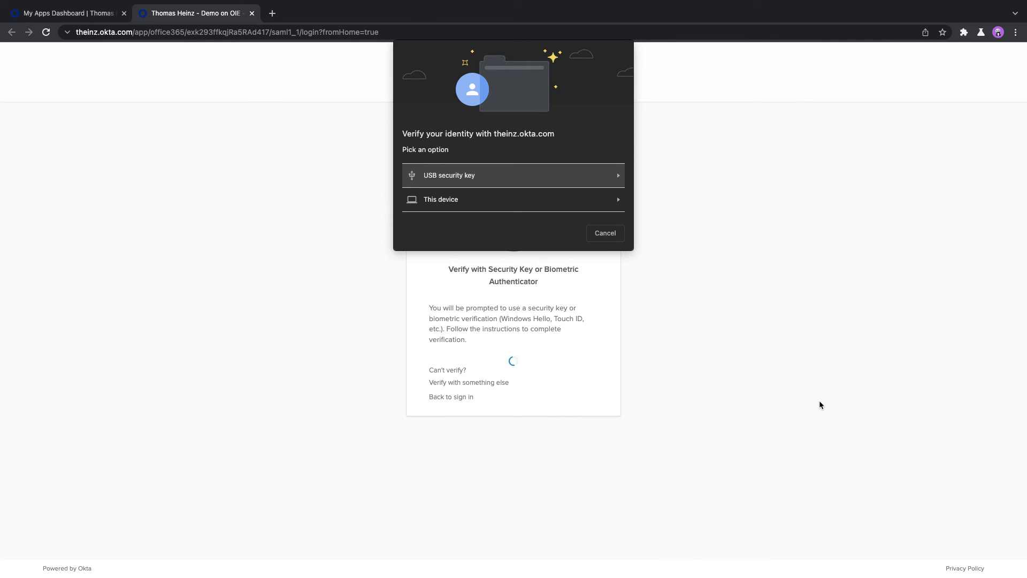
{"action": "key", "text": "Escape"}
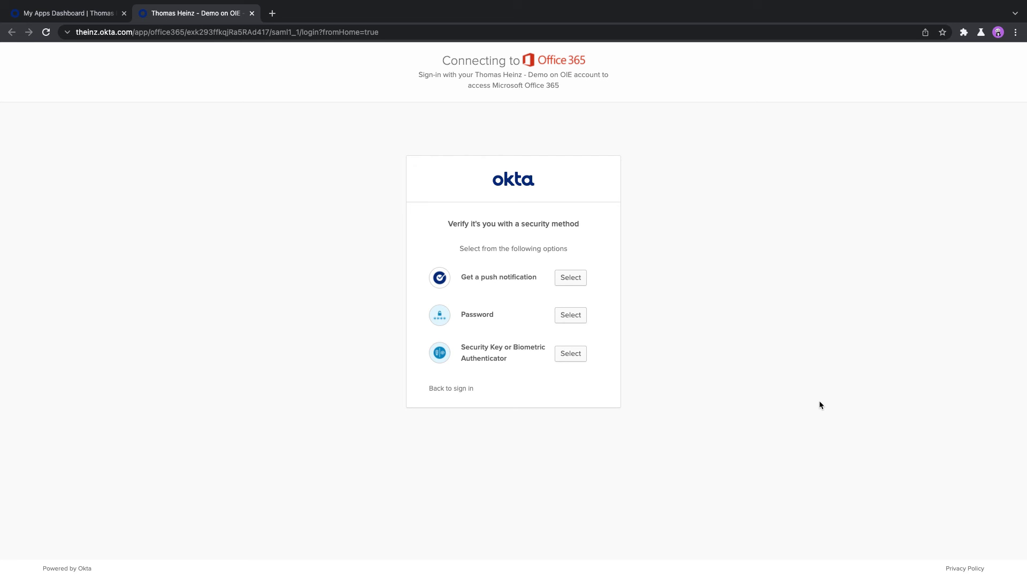
{"action": "left_click", "coordinate": [578, 320]}
{"action": "type", "text": "•••••••••••"}
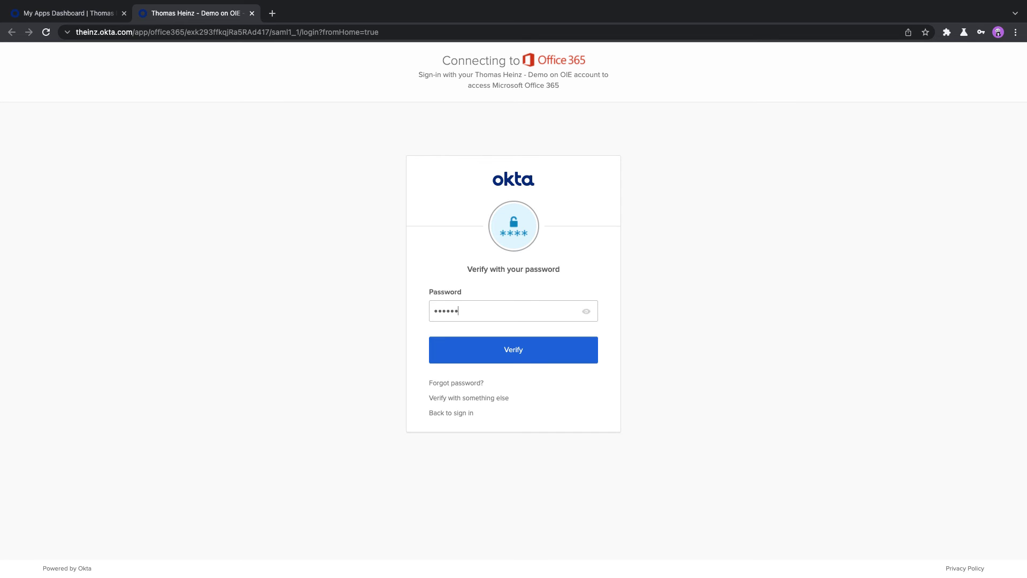
{"action": "type", "text": "••••"}
{"action": "key", "text": "Return"}
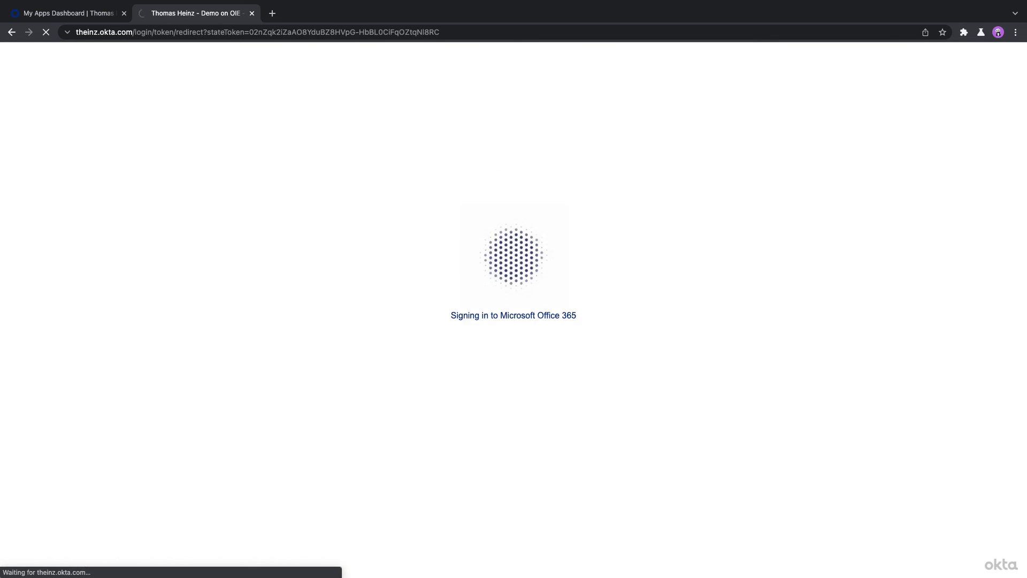
Close the Office 365 tab to get back to the My Apps dashboard's Work section.
{"action": "key", "text": "ctrl+w"}
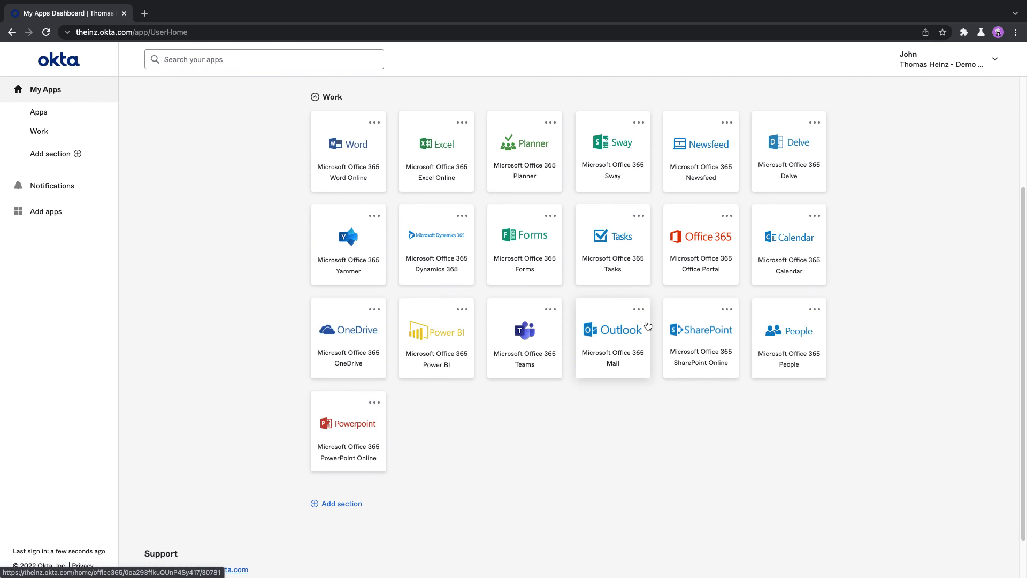